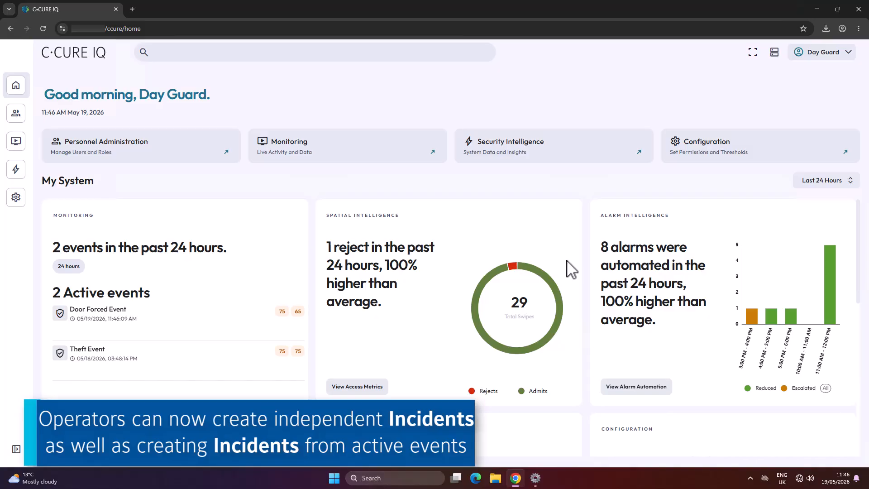
Open the Assess Event window for the active Door Forced Event in the Event Viewer and maximize it.
scroll(572, 271, "down", 4)
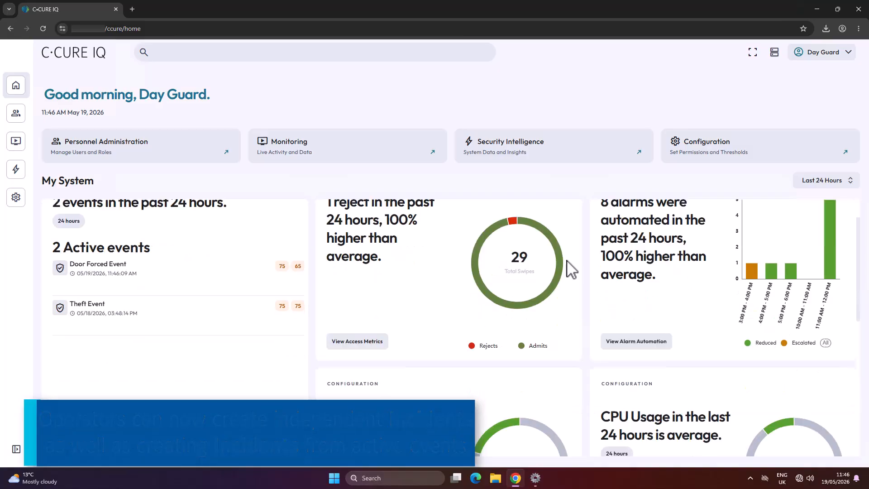
left_click(81, 386)
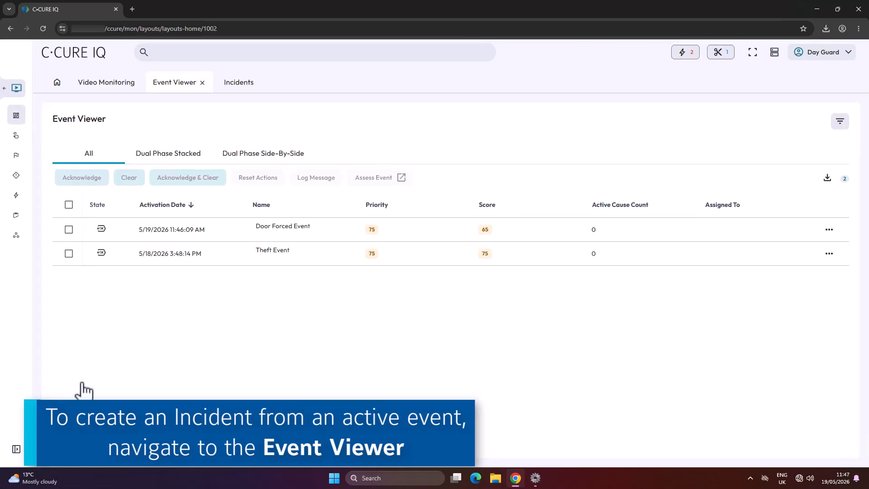
left_click(69, 229)
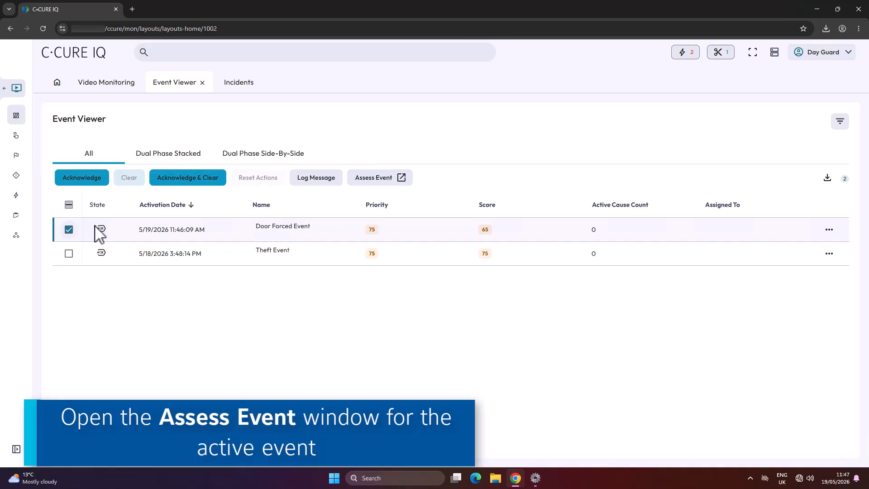
left_click(367, 180)
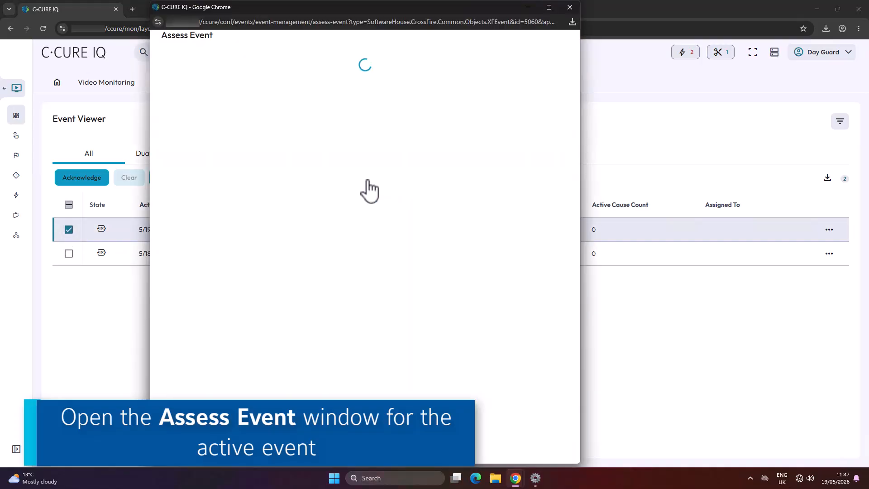
left_click(549, 7)
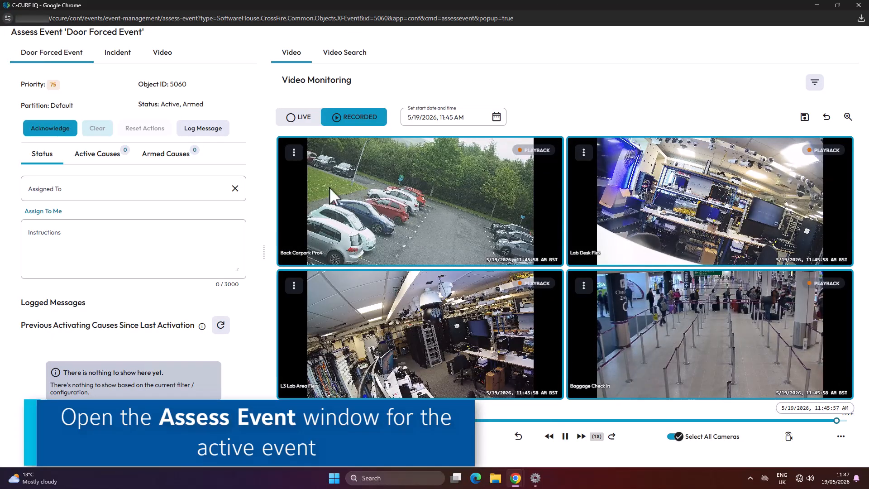
Create an incident for the event with the Door Forced operational workflow and proceed to the first workflow question.
left_click(113, 53)
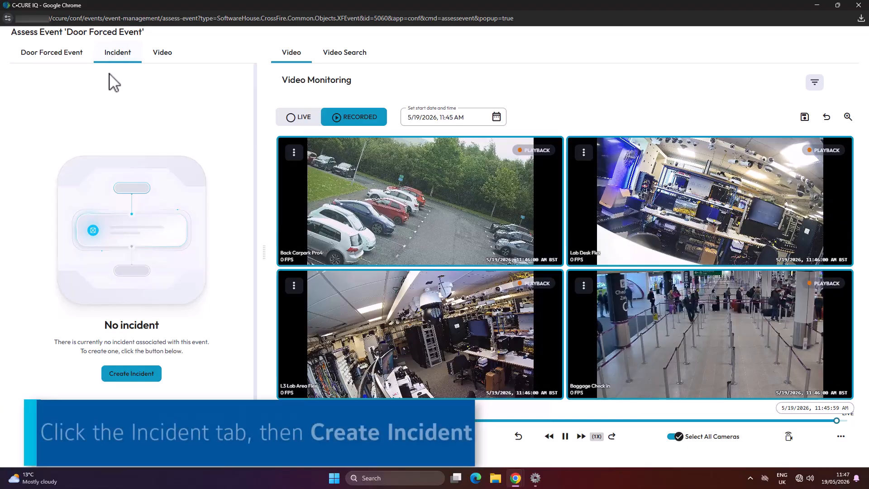
left_click(112, 367)
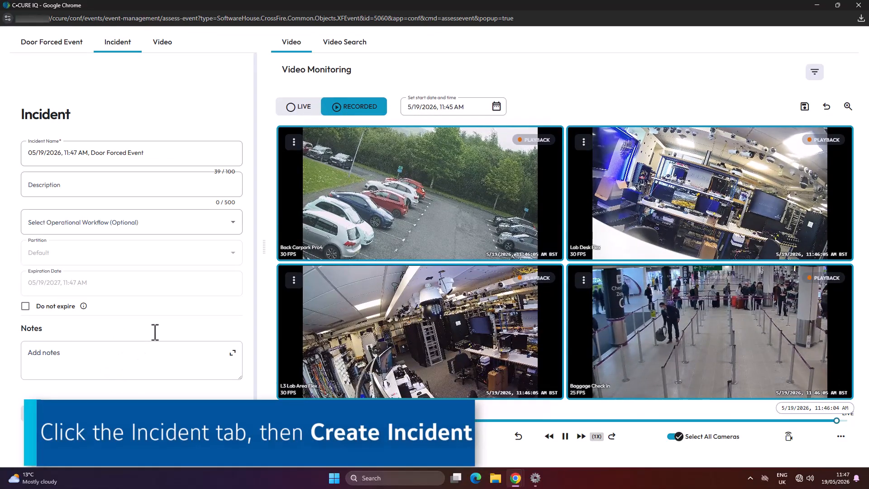
left_click(226, 229)
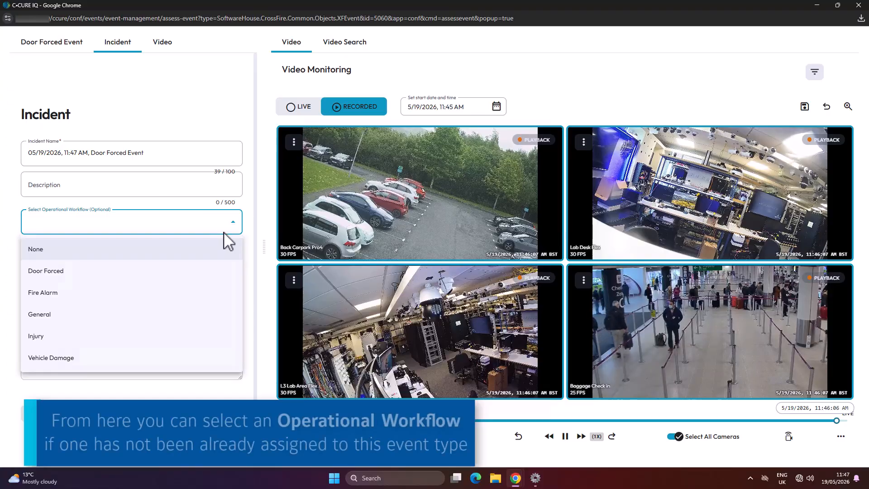
left_click(212, 271)
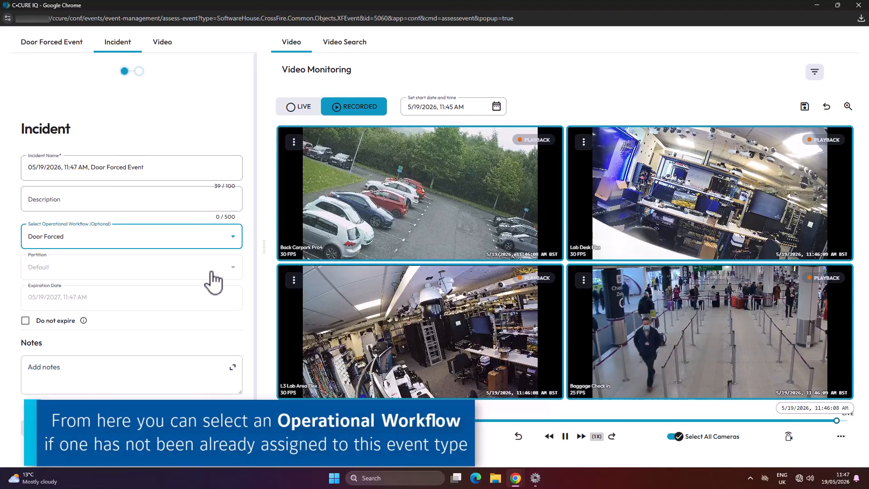
left_click(225, 428)
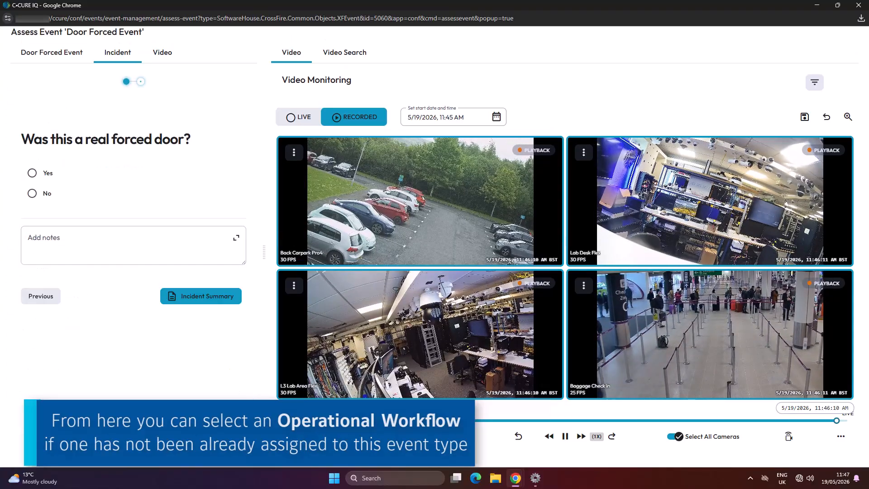
Answer Yes to the real forced door and police notification questions, adding the note "Police arrived 10 minutes after to sweep building" to the latter.
left_click(32, 173)
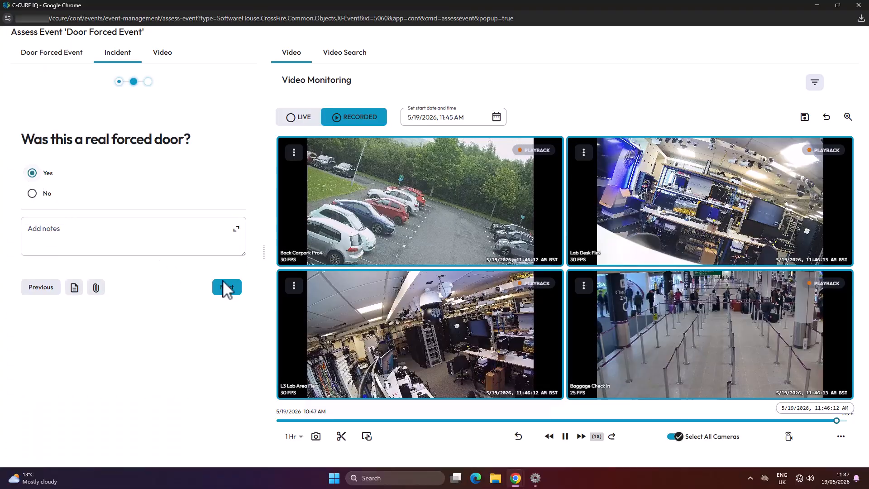
left_click(225, 287)
left_click(33, 173)
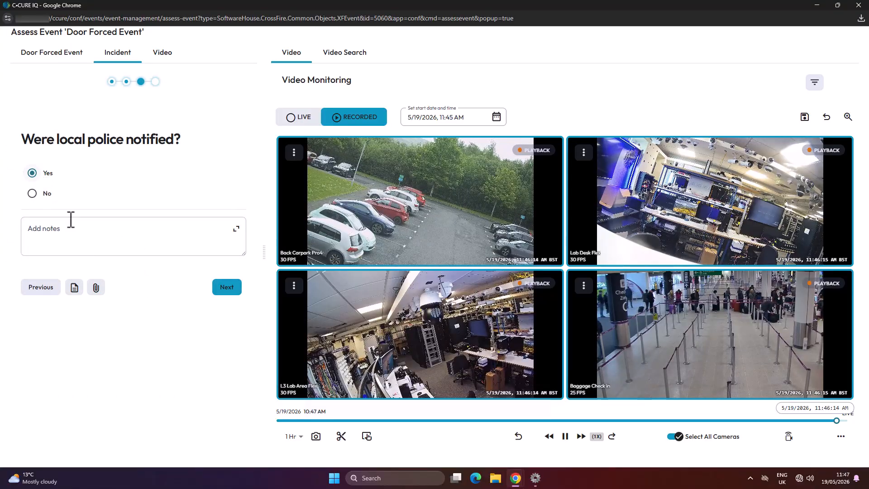
type("Police arrived 10 minutes after to sweep building.")
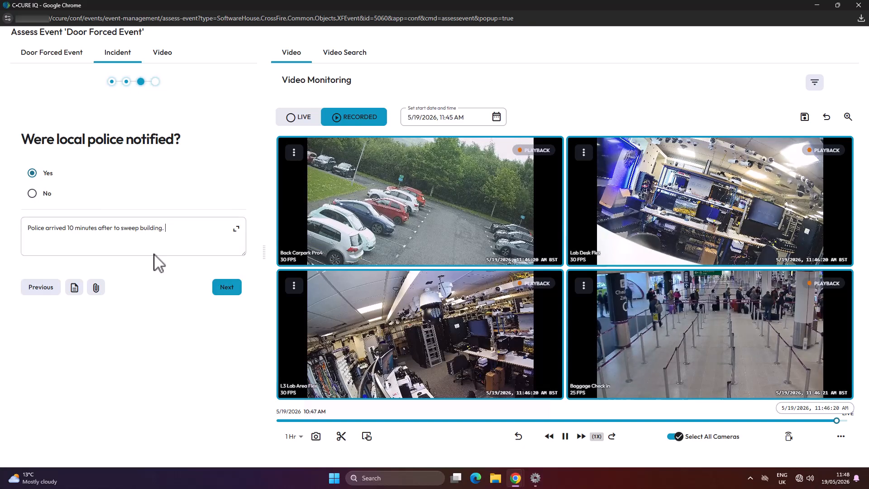
left_click(225, 289)
Answer No to whether anything was stolen and Yes to whether all door alarms were retested.
left_click(32, 194)
left_click(237, 290)
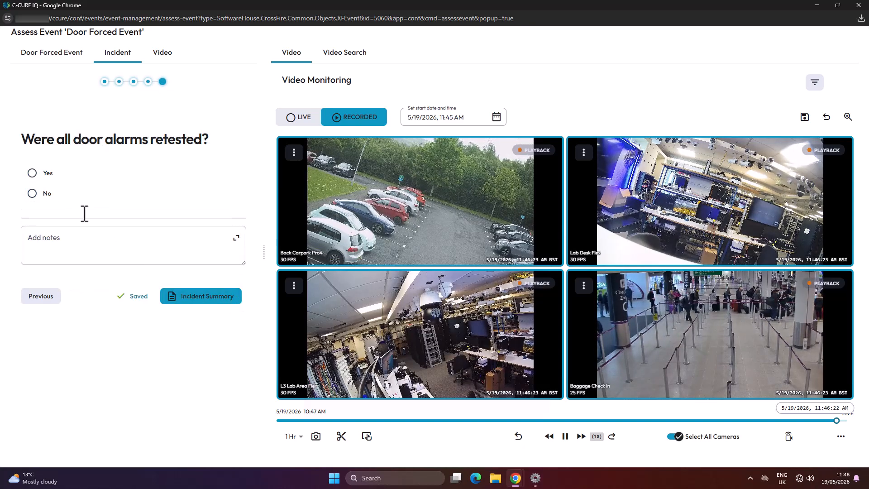
left_click(32, 173)
left_click(229, 290)
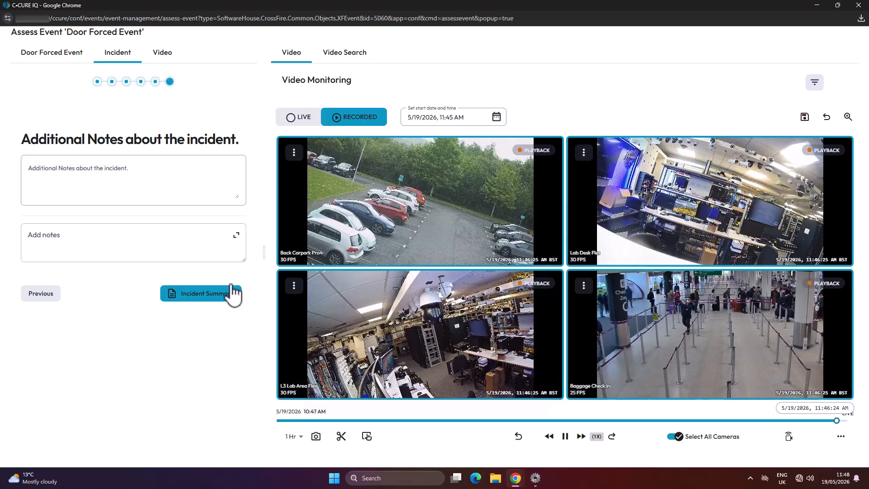
Save the incident, review the workflow answers in its summary, and close the Assess Event window.
left_click(234, 295)
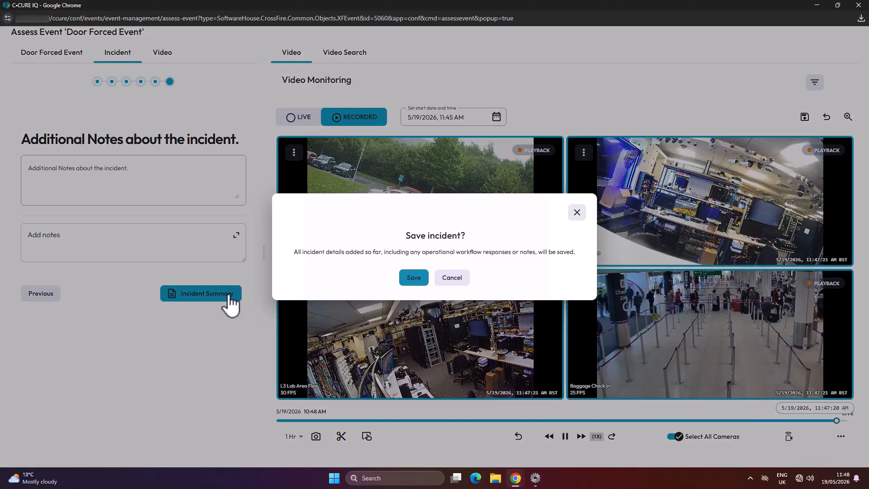
left_click(414, 277)
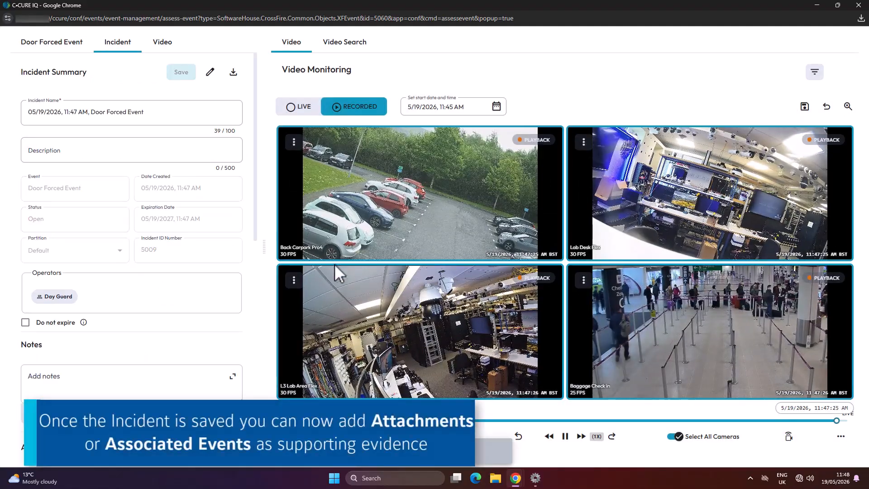
left_click_drag(255, 183, 252, 396)
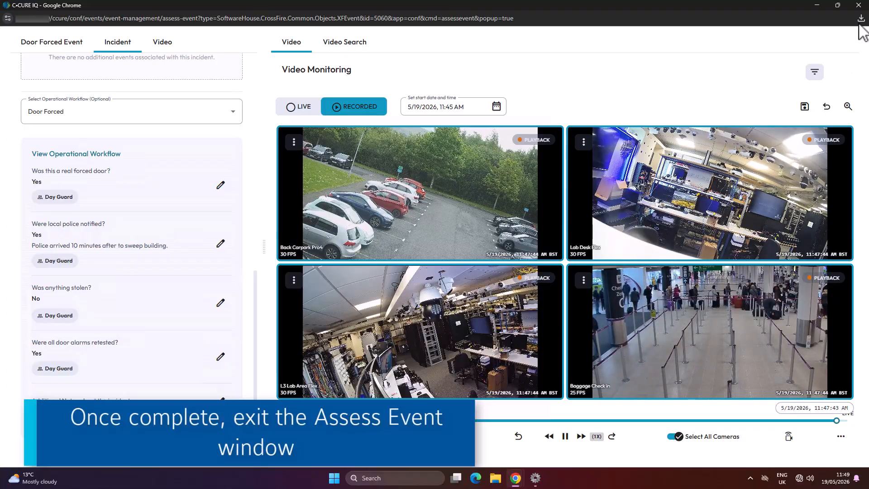
left_click(859, 5)
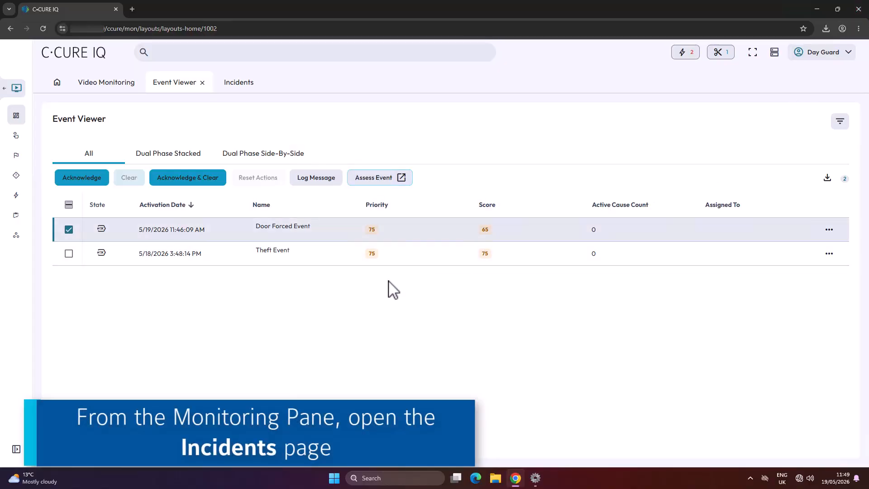
Open the Incidents page and start a new independent incident in a maximized window.
mouse_move(19, 207)
left_click(30, 176)
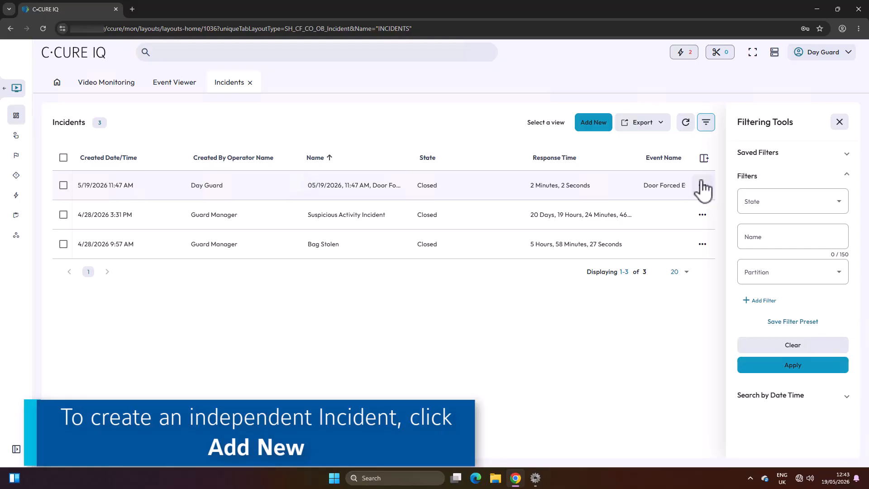
left_click(591, 131)
left_click(549, 11)
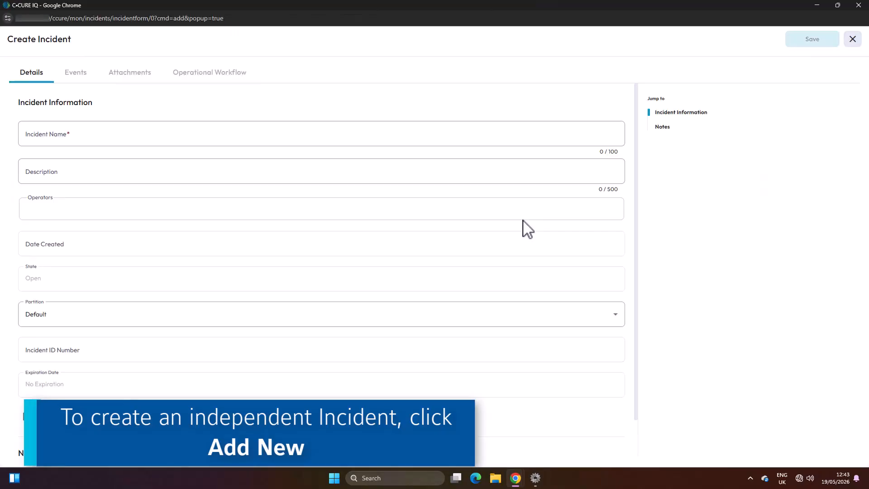
Name the incident "Employee Fall Incident - Canteen 19/05/2026" and save it.
left_click(141, 134)
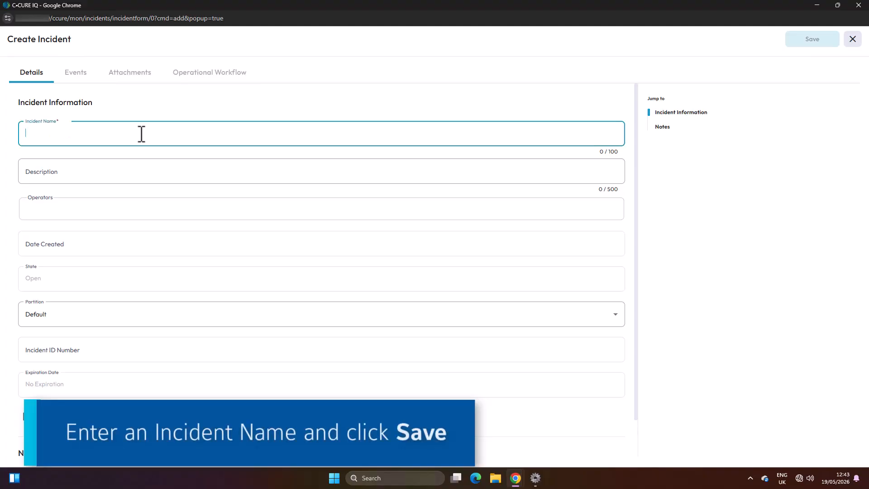
type("Employee Fo")
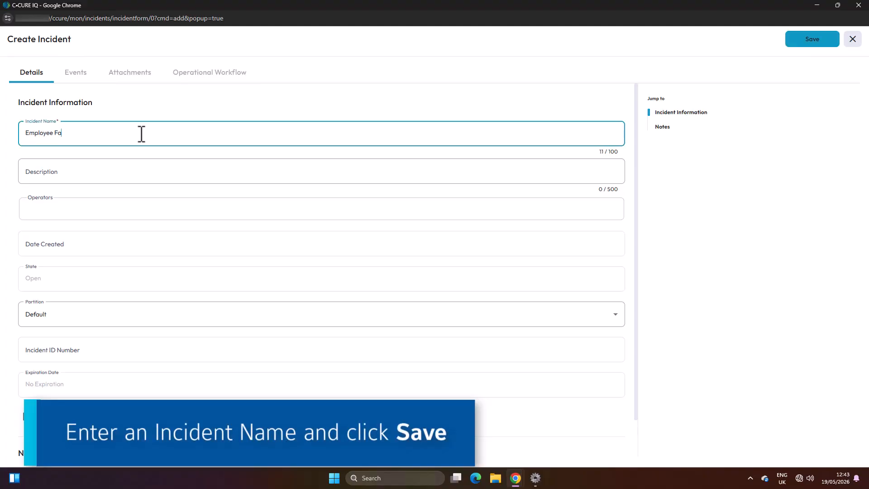
key("BackSpace")
type("all Incident - Canteen 19/05/2026")
left_click(826, 41)
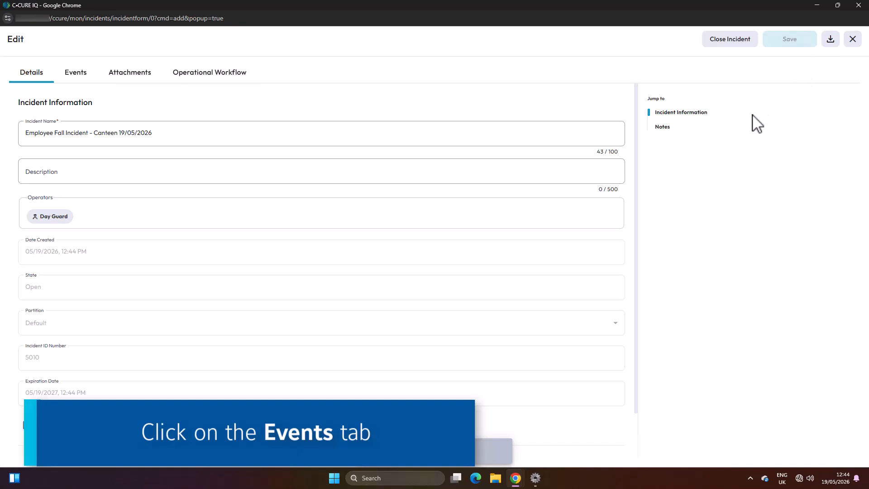
View the incident's associated events, and attach the "wet canteen floor" image to the incident.
left_click(89, 76)
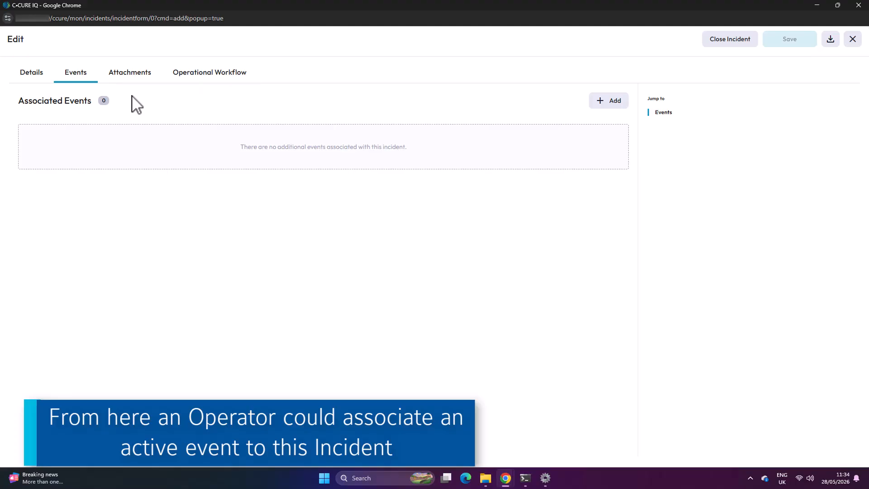
left_click(132, 78)
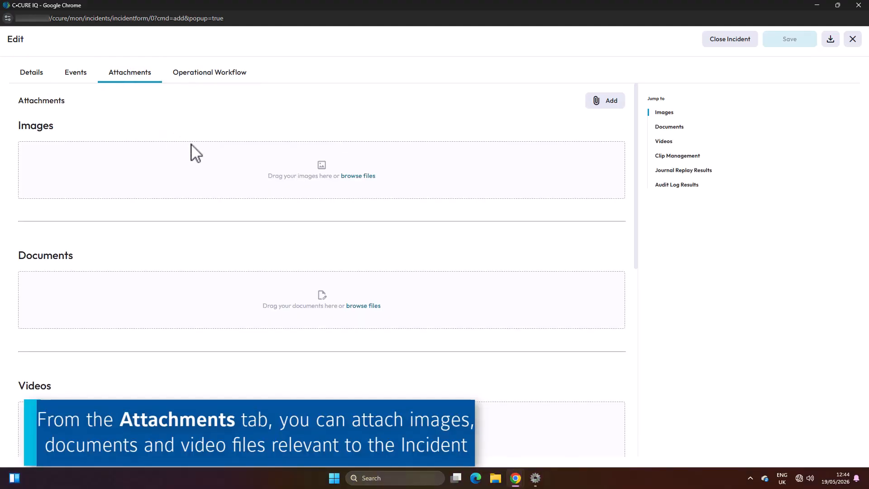
left_click(356, 178)
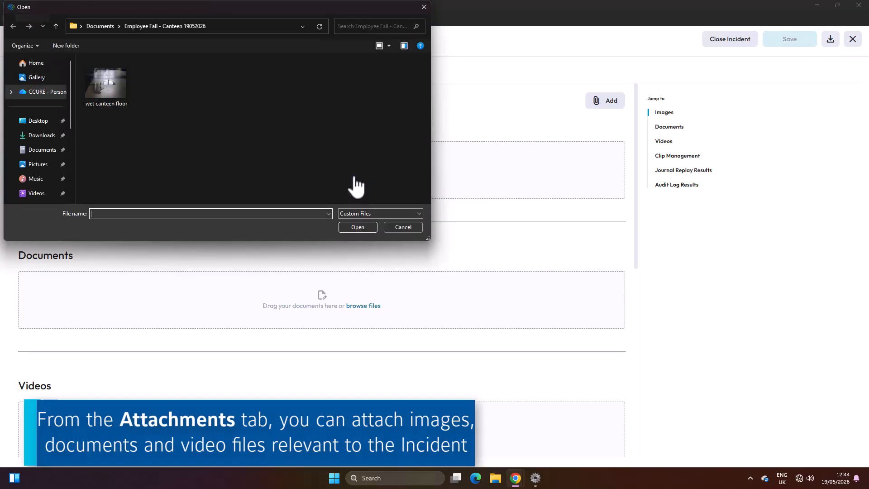
left_click(120, 107)
left_click(358, 227)
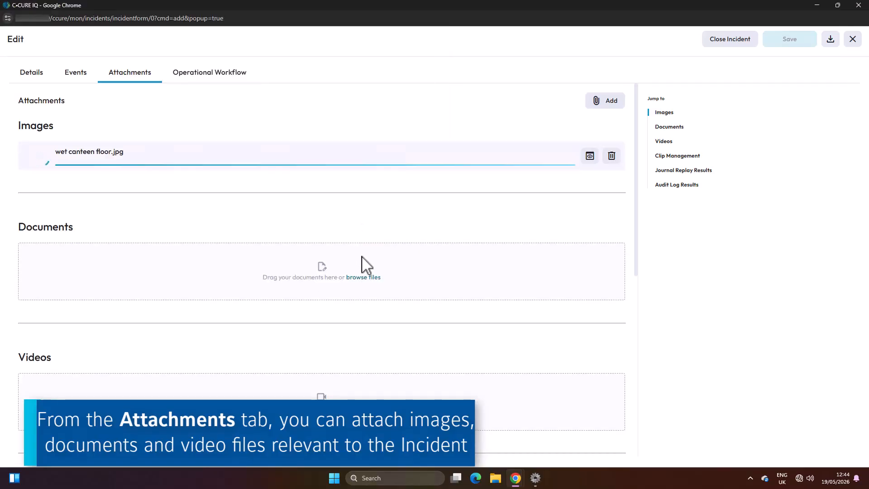
Attach the "Completed Workplace Injury Form" PDF to the incident's documents.
left_click(364, 277)
left_click(105, 86)
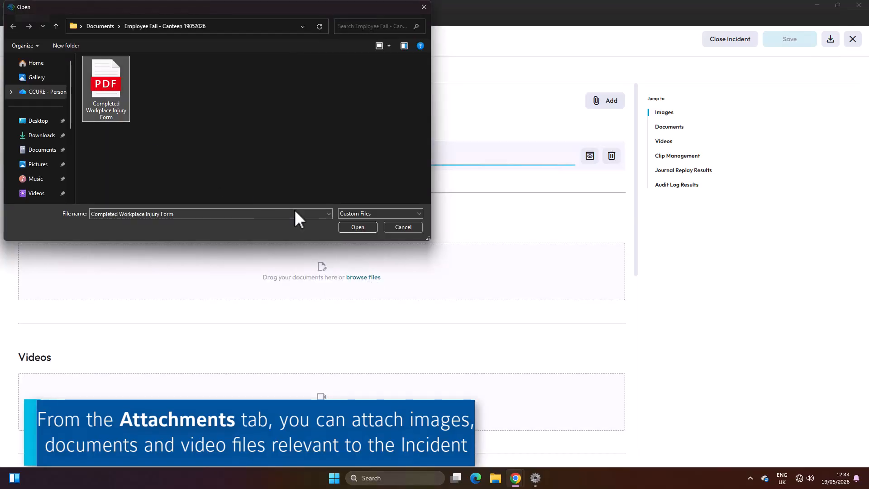
left_click(355, 227)
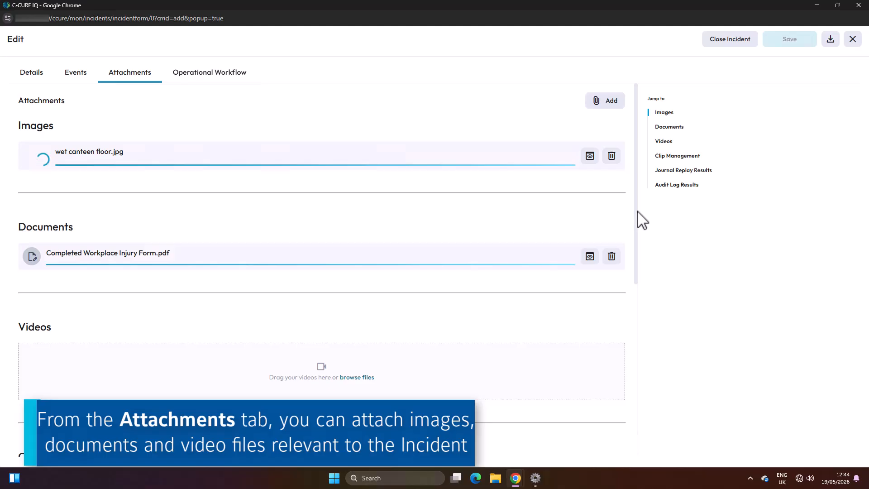
Attach the Canteen Corridor clip dated 19/05/2026 from Clip Management to the incident.
left_click_drag(638, 211, 638, 384)
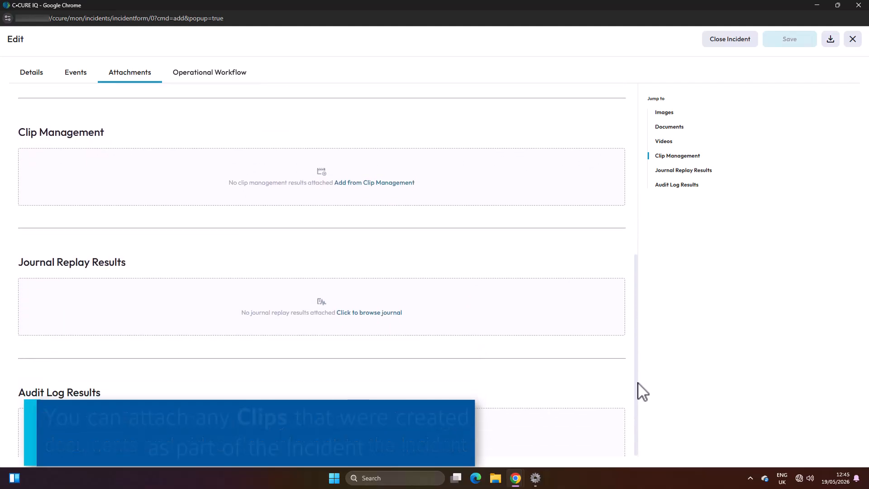
left_click(390, 183)
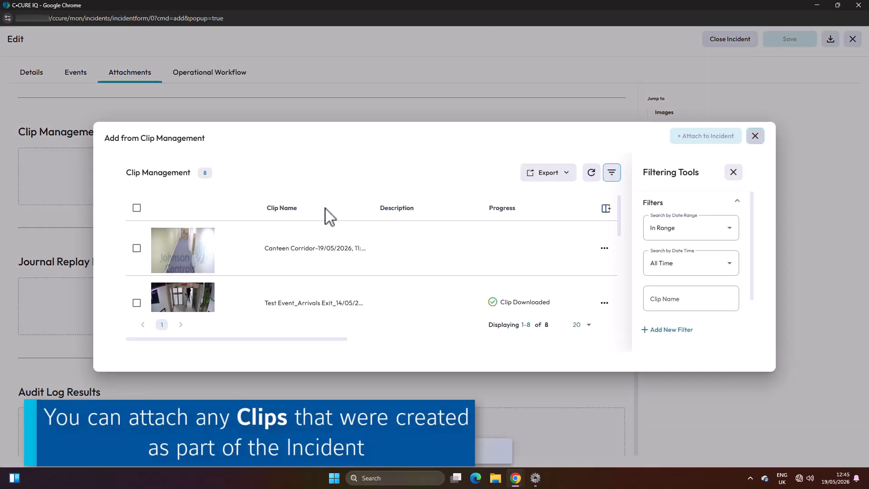
left_click(136, 249)
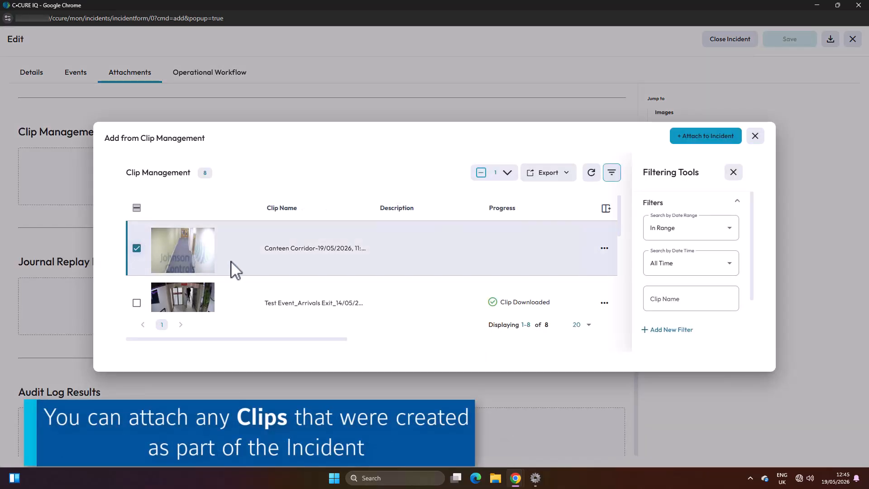
left_click(704, 137)
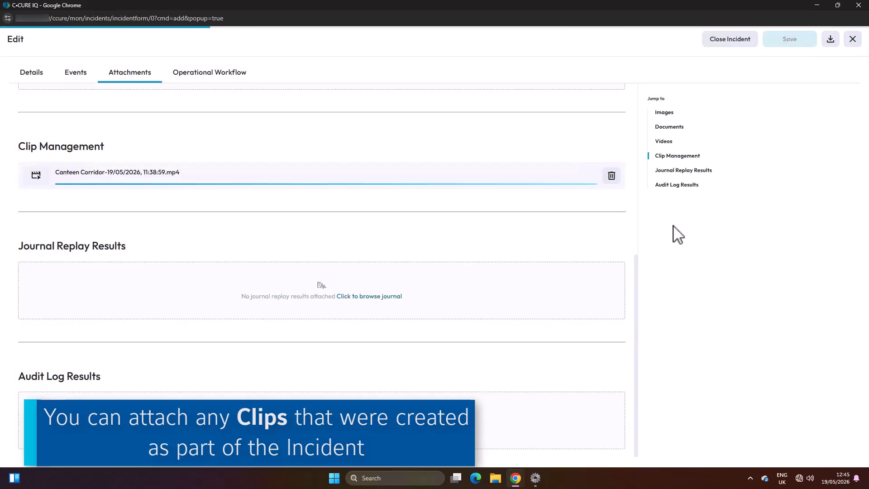
Attach the 12:44 PM Incident Object Change journal entry for the employee fall to the incident as a PDF.
left_click(391, 298)
left_click(136, 236)
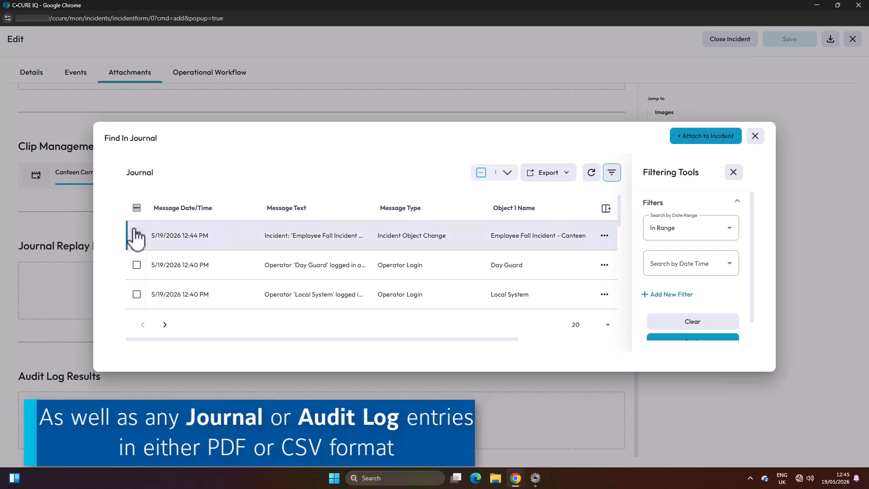
left_click(710, 136)
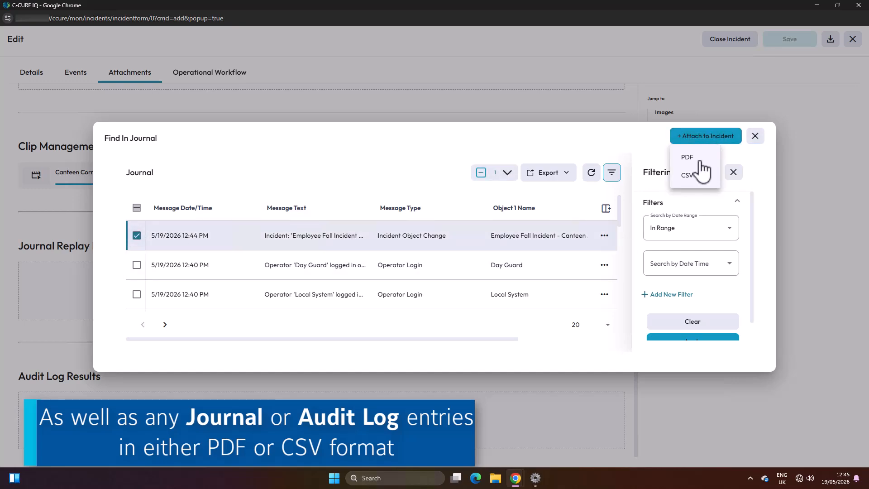
left_click(700, 162)
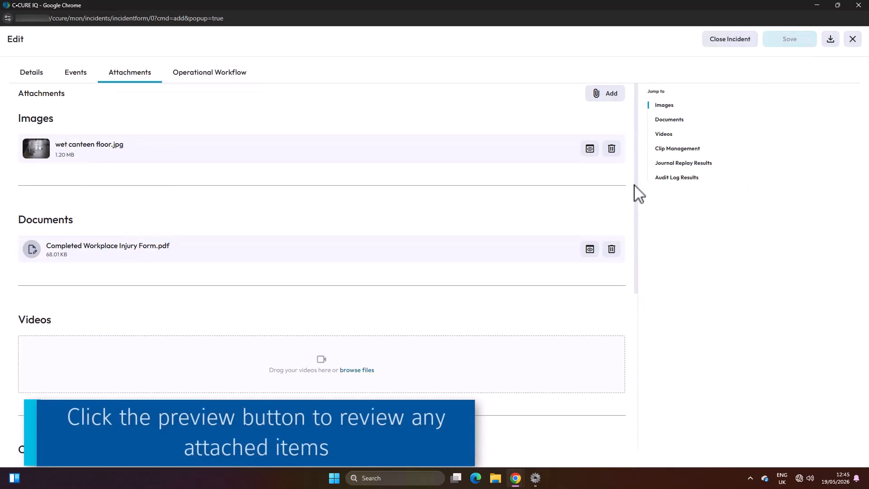
Preview the attached "Completed Workplace Injury Form" PDF, and close the preview.
left_click(590, 250)
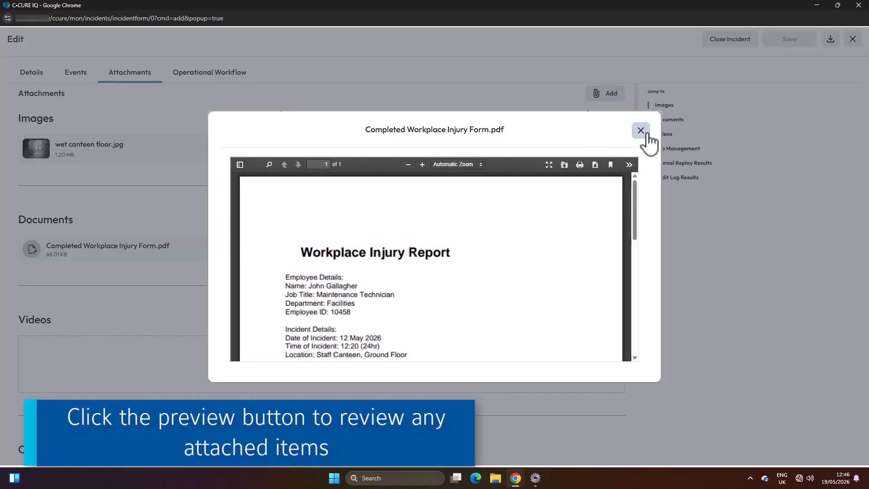
left_click_drag(637, 199, 613, 189)
left_click(640, 132)
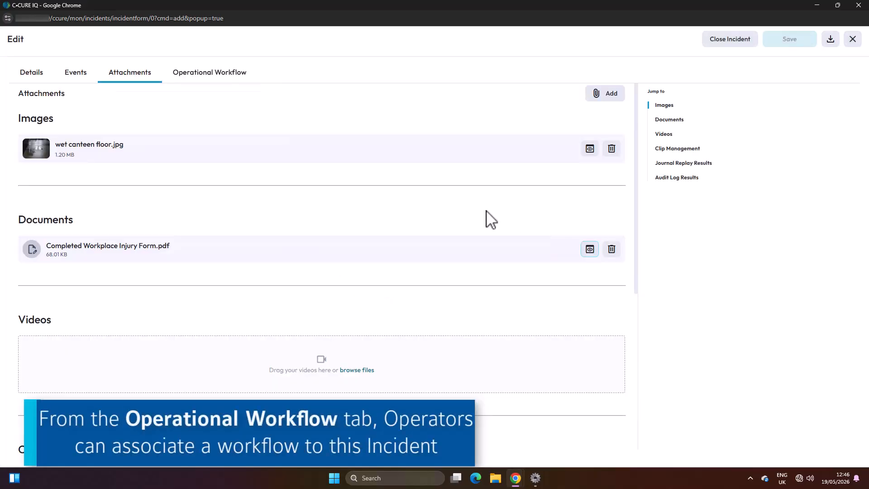
Associate the Injury operational workflow with the incident and proceed to its first question.
left_click(229, 77)
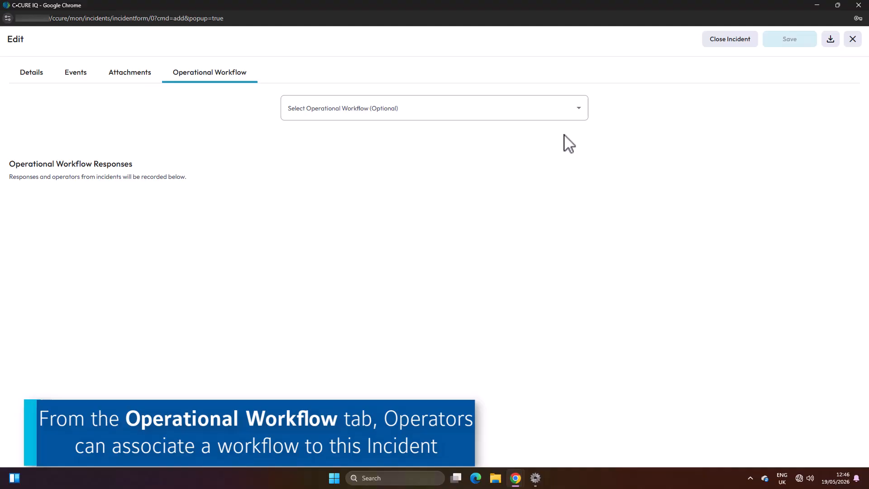
left_click(577, 115)
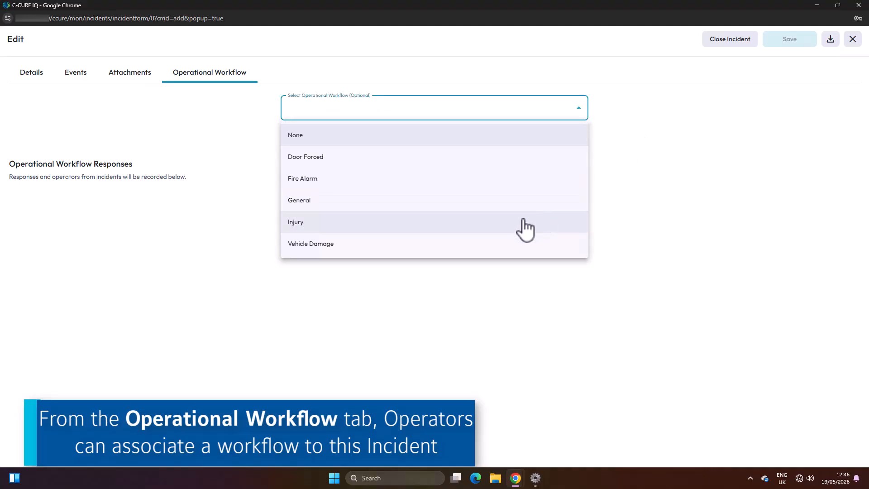
left_click(525, 228)
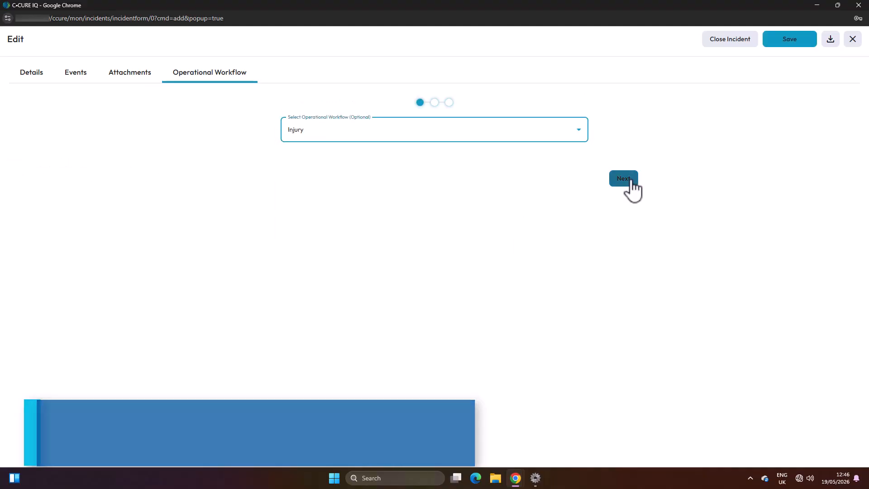
left_click(630, 182)
Record Slip/Fall as the type of injury and continue to the medical assistance question.
left_click(504, 189)
left_click(487, 216)
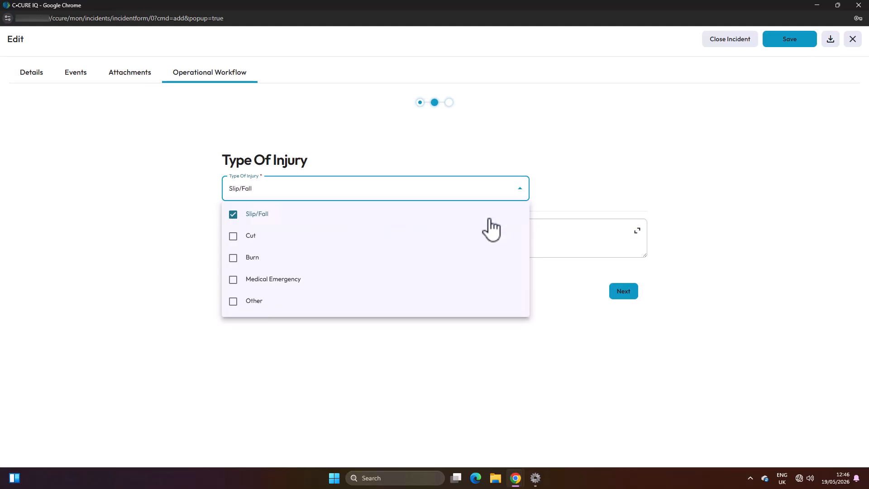
left_click(597, 245)
left_click(622, 292)
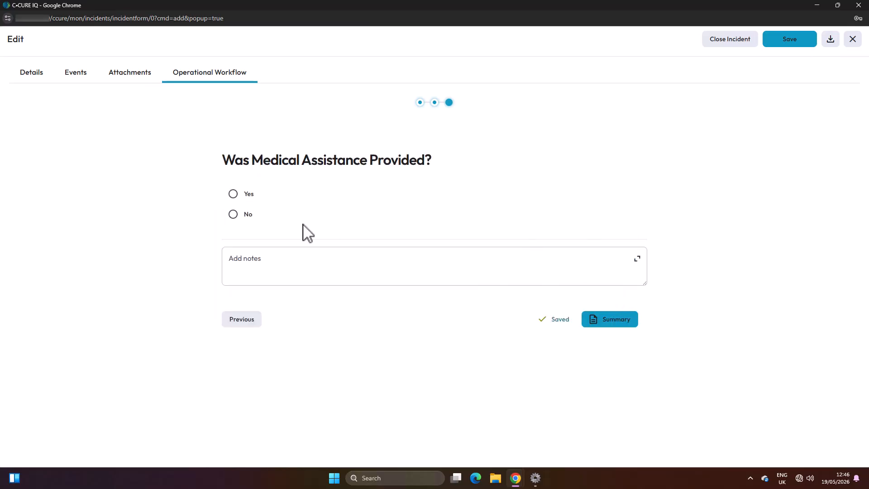
Answer Yes to medical assistance being provided, and record First Aid as the type of assistance.
left_click(246, 195)
left_click(625, 310)
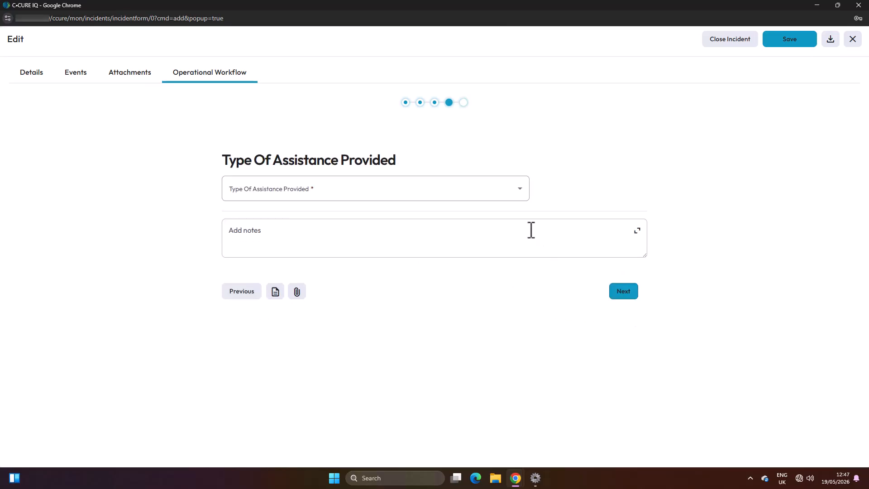
left_click(492, 198)
left_click(233, 215)
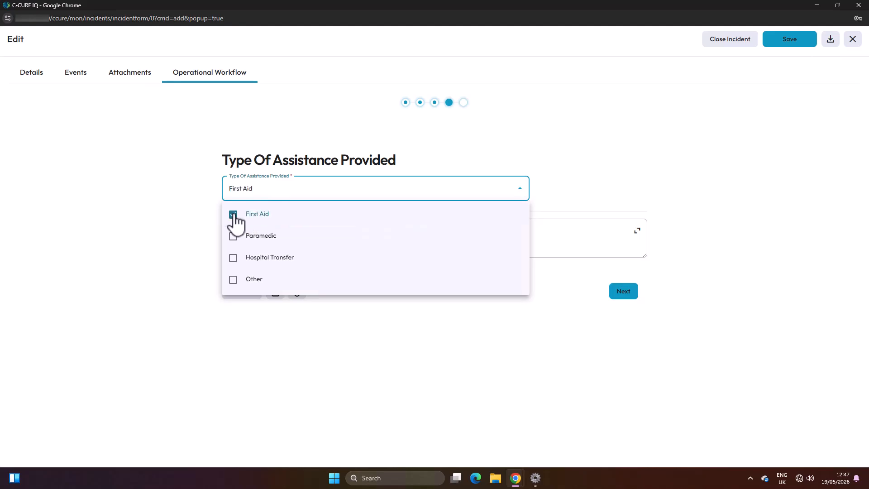
left_click(584, 199)
left_click(620, 292)
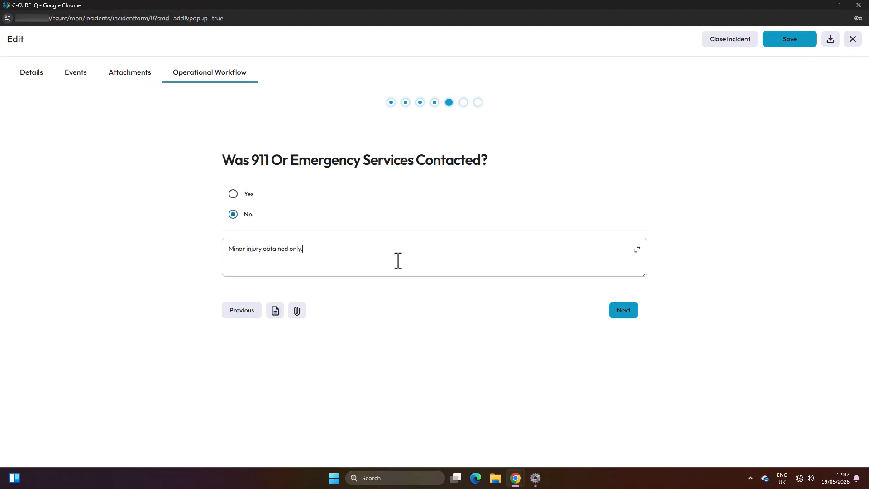
Answer No to emergency services contacted with the note "Minor injury obtained only.", and enter Canteen as the incident location.
left_click(623, 310)
left_click(352, 196)
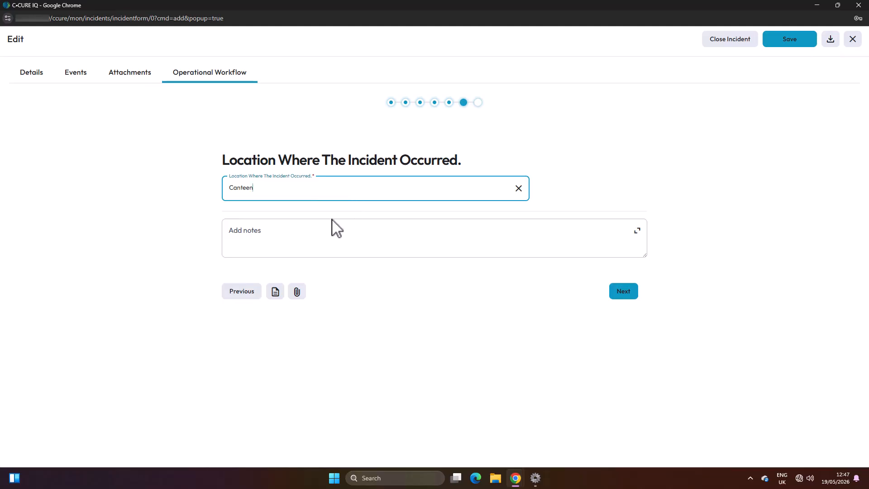
left_click(626, 293)
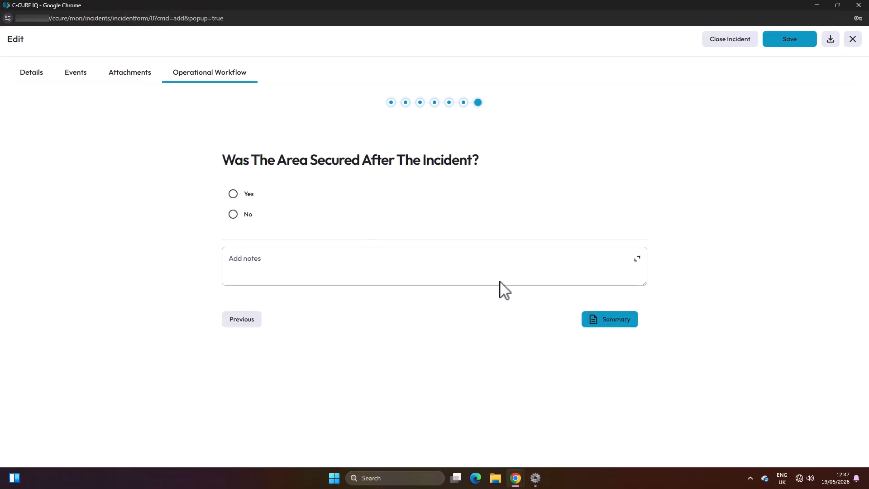
Answer Yes to the area being secured with a wet floor sign note, and save the incident through the workflow summary.
left_click(233, 193)
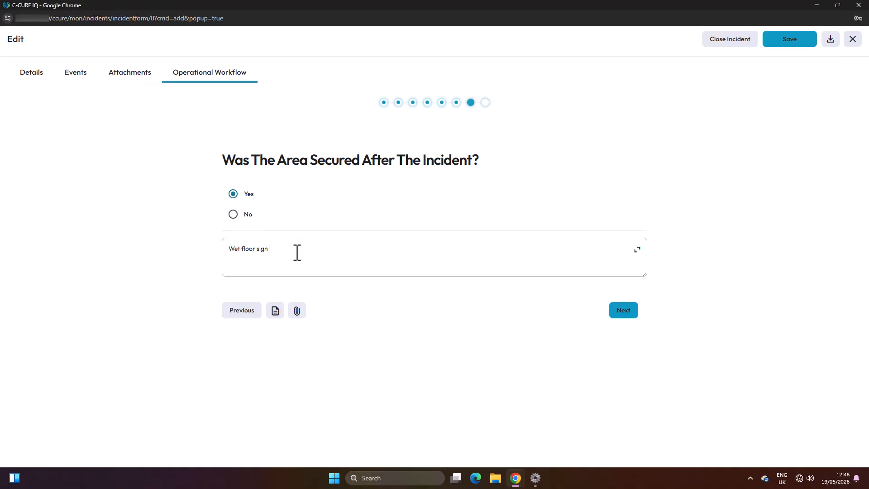
left_click(624, 312)
left_click(623, 319)
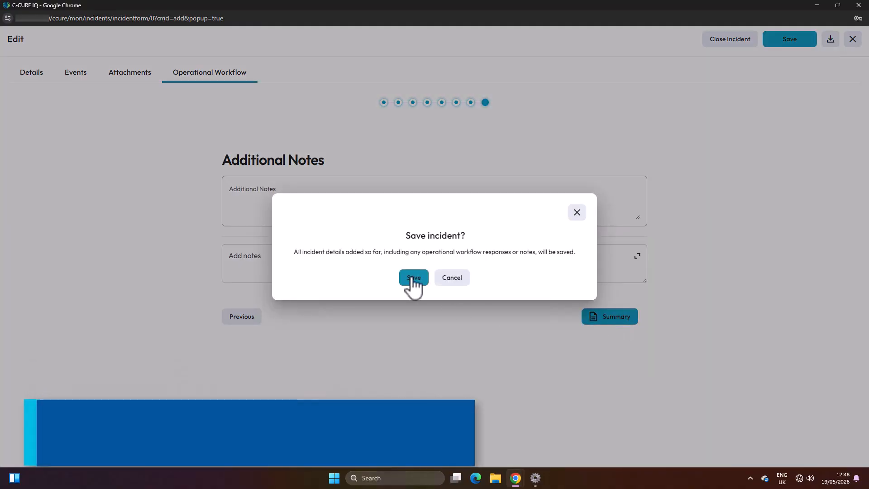
left_click(412, 278)
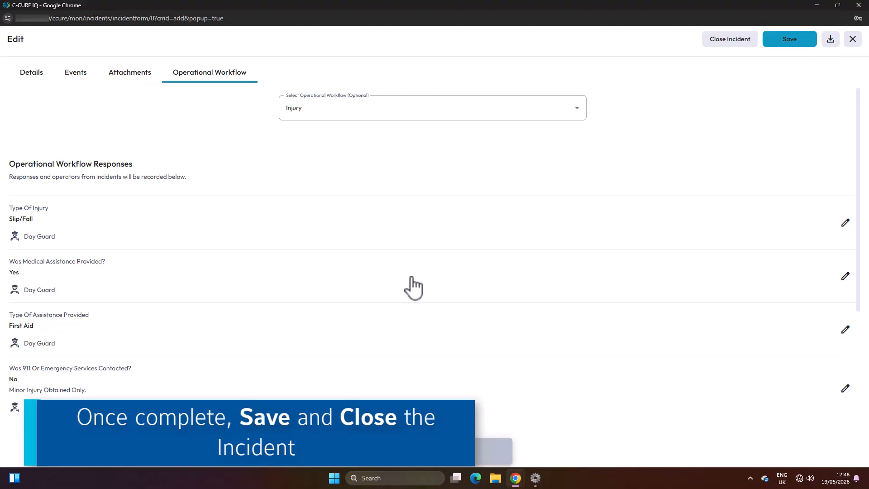
Close the employee fall incident and confirm the closure.
left_click(748, 42)
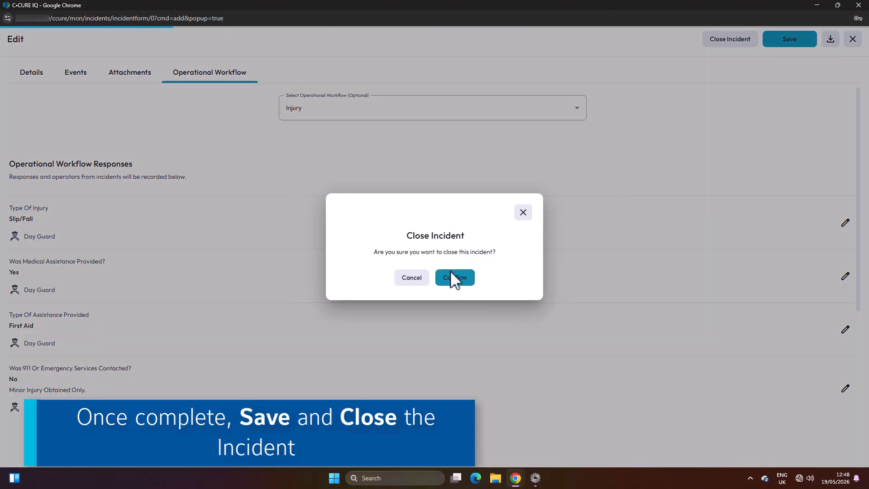
left_click(464, 278)
left_click(464, 282)
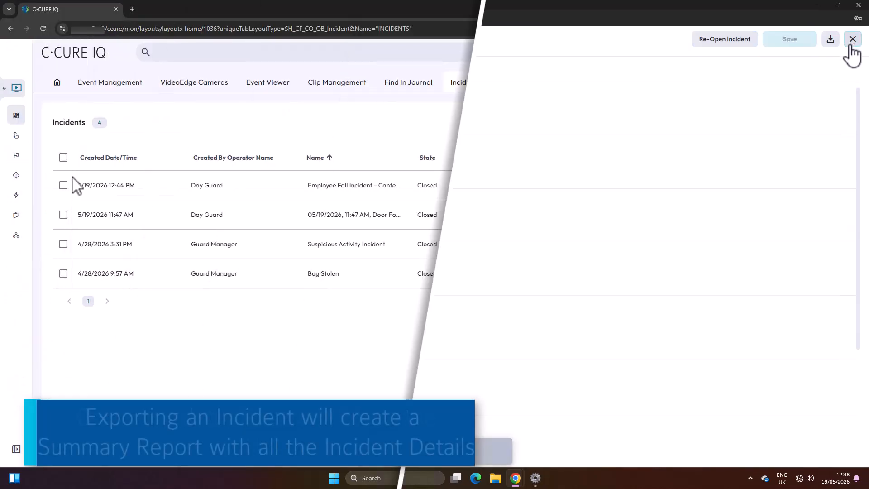
Export the Employee Fall Incident from the incidents list as a PDF summary report and open the exported file.
left_click(63, 185)
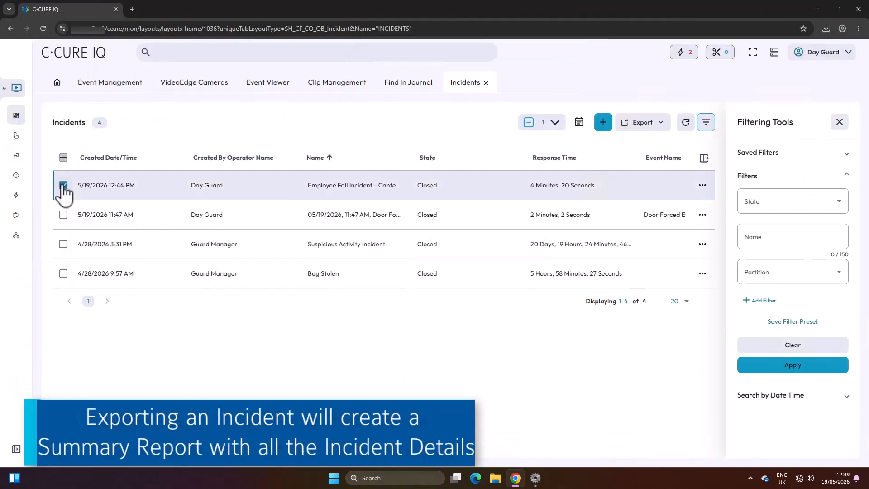
left_click(660, 129)
left_click(648, 149)
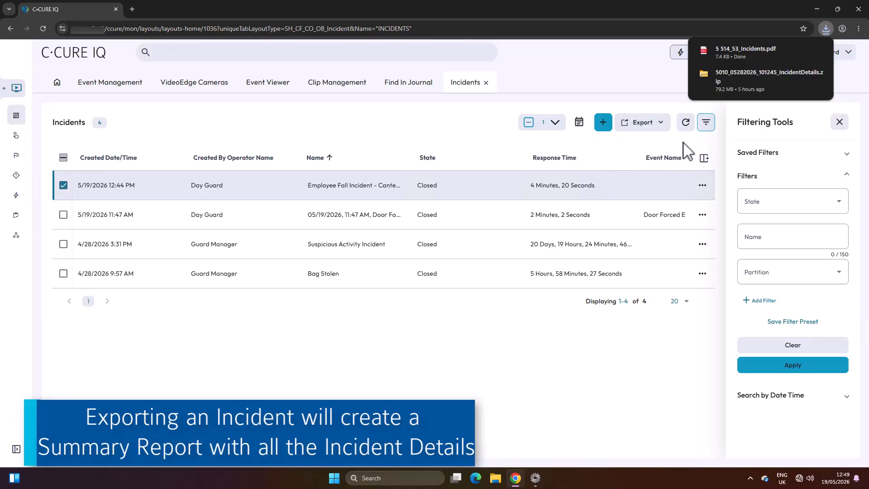
left_click(765, 56)
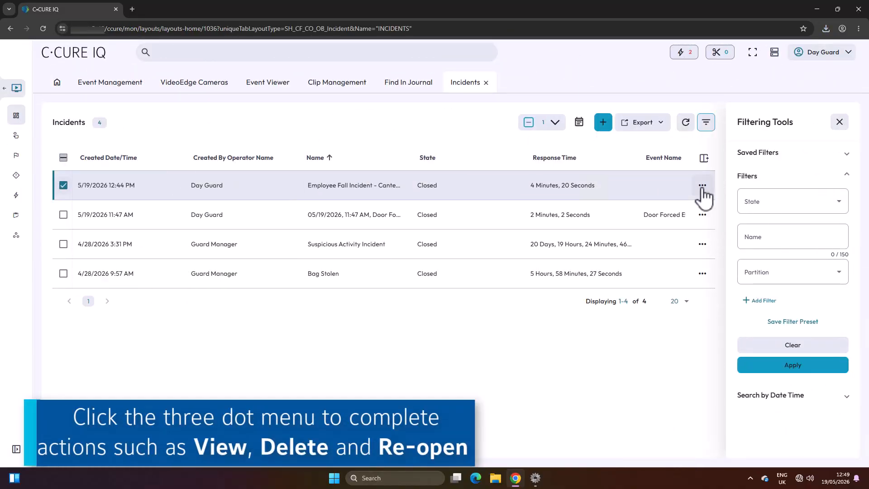
Download the Employee Fall Incident's details and attachments, and open the downloaded IncidentDetails zip folder.
left_click(703, 186)
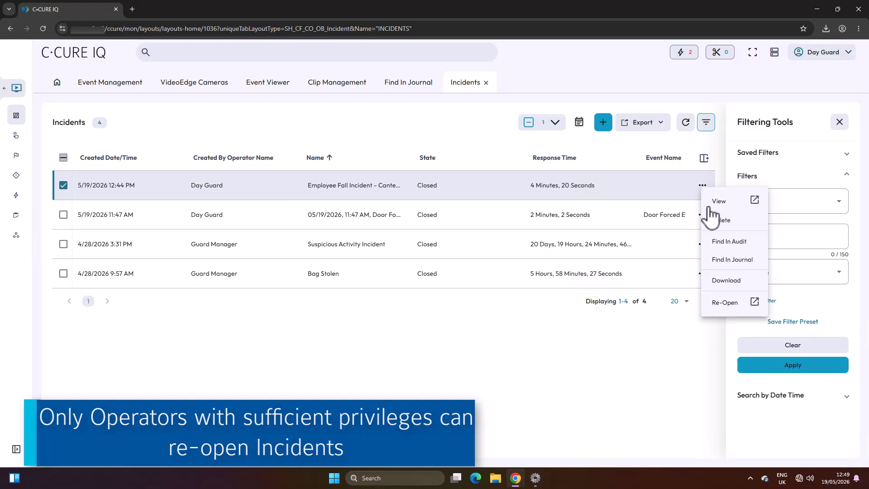
left_click(733, 281)
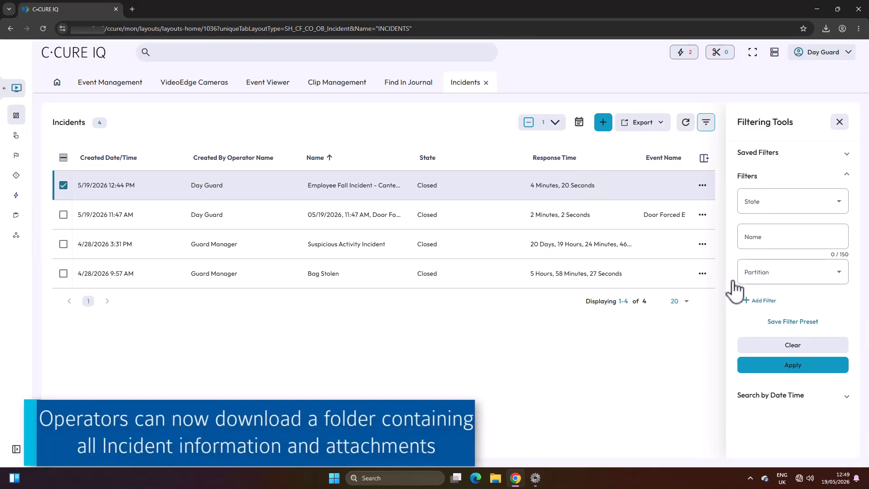
left_click(825, 28)
left_click(772, 86)
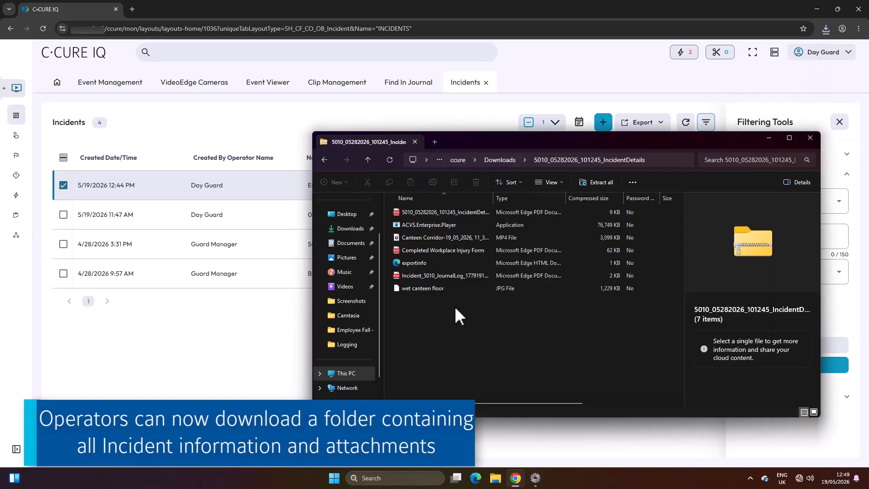